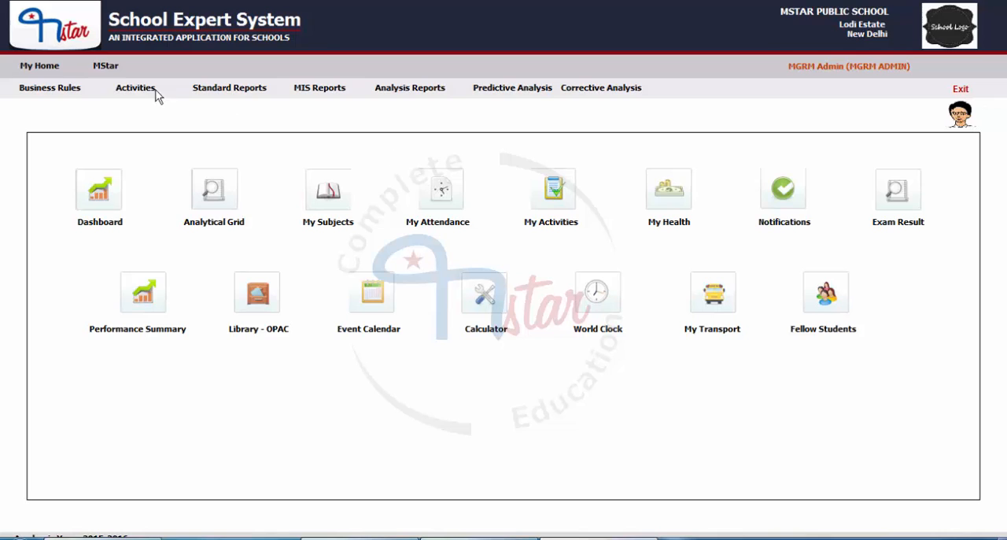
# Step: Open the Grade Rule form from the HRMS business rules and look through its allowance and deduction heads
pyautogui.click(102, 66)
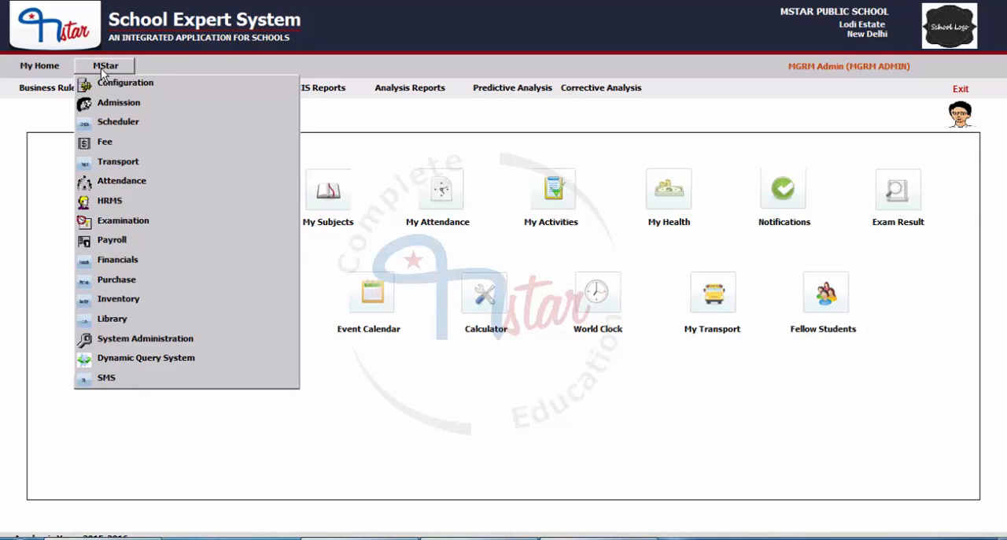
pyautogui.click(119, 202)
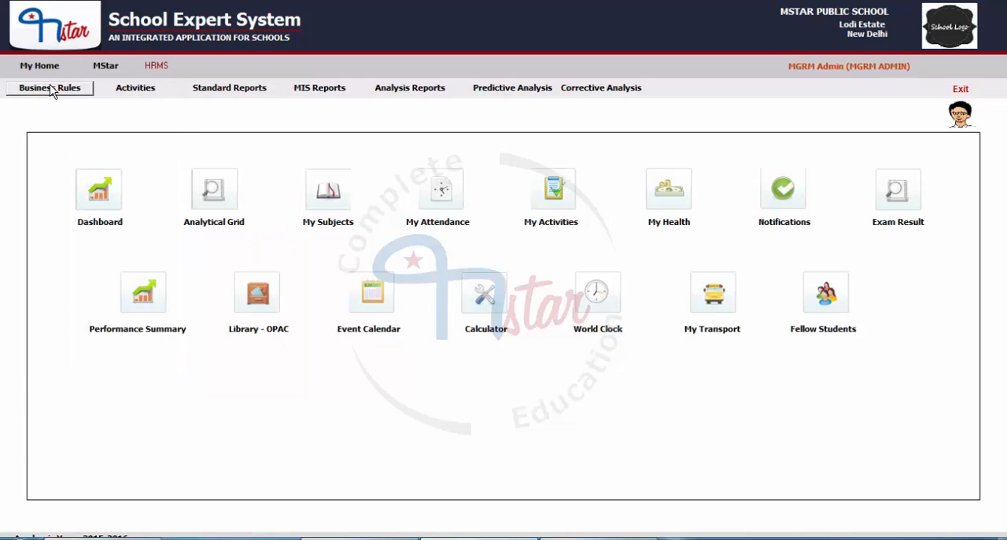
pyautogui.click(49, 87)
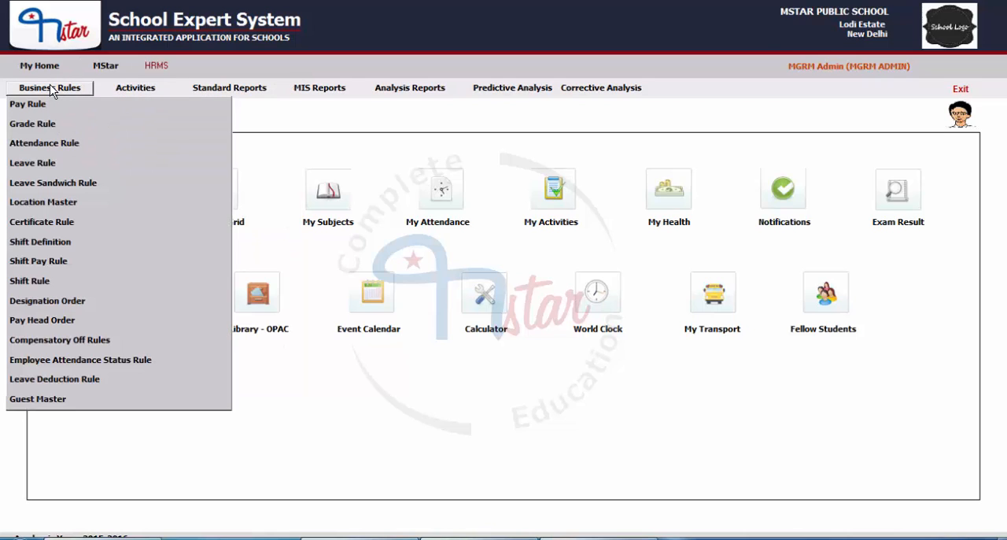
pyautogui.click(39, 126)
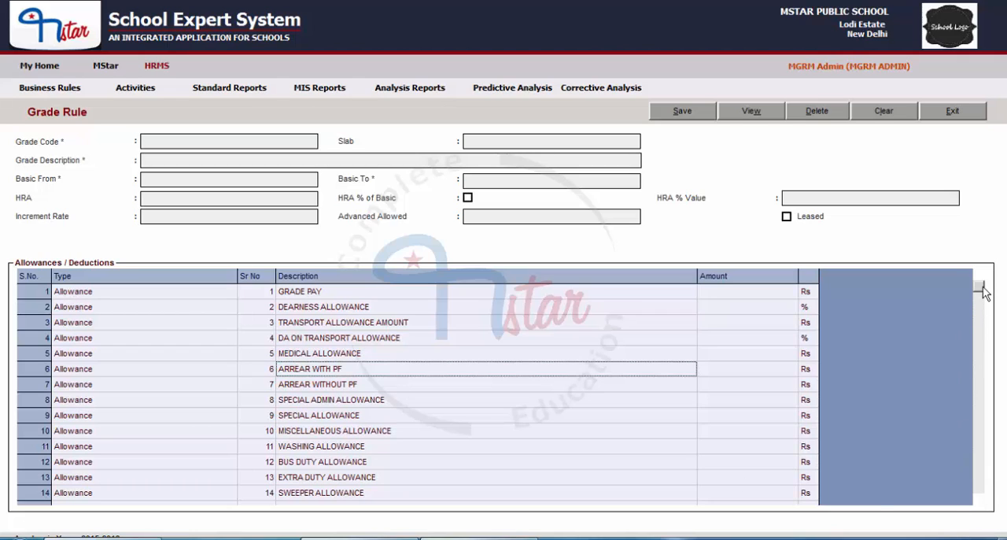
pyautogui.moveTo(977, 287); pyautogui.dragTo(957, 463)
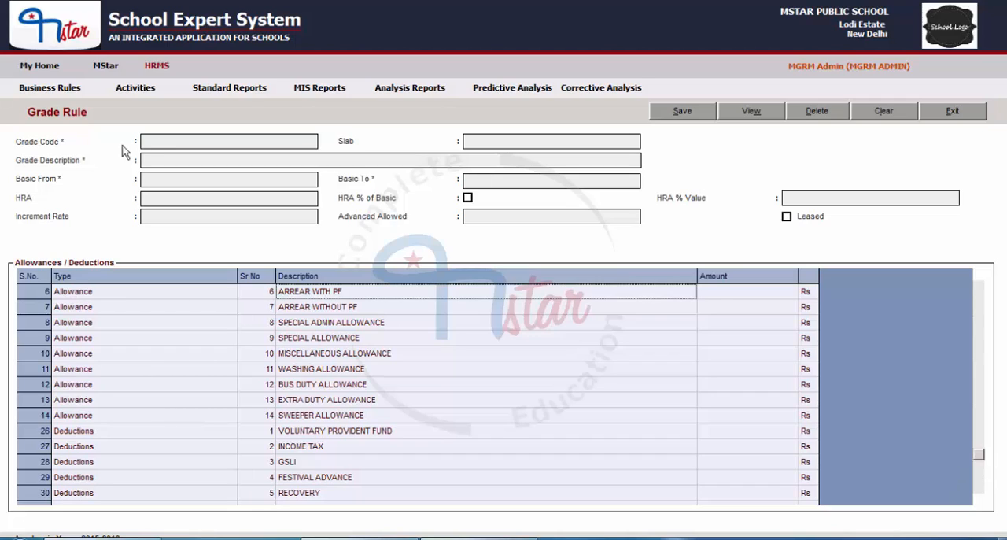
# Step: Set the grade code to PB01 and the grade description to "9300 - 34800 GP 2400"
pyautogui.click(162, 144)
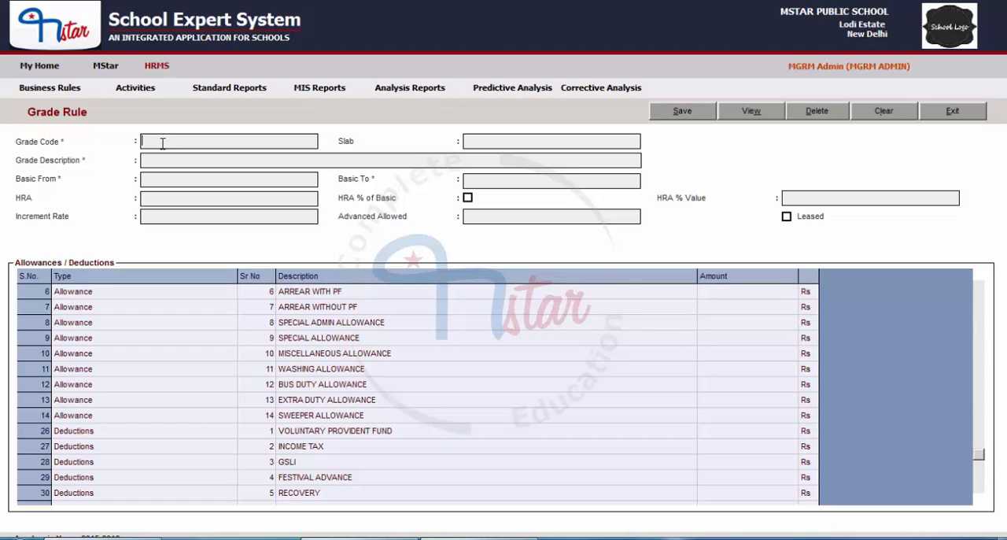
pyautogui.write('G1')
pyautogui.press('BackSpace')
pyautogui.press('BackSpace')
pyautogui.write('PB01')
pyautogui.click(482, 141)
pyautogui.write('9300 - 34800 GP 2400')
pyautogui.click(167, 180)
pyautogui.moveTo(234, 159)
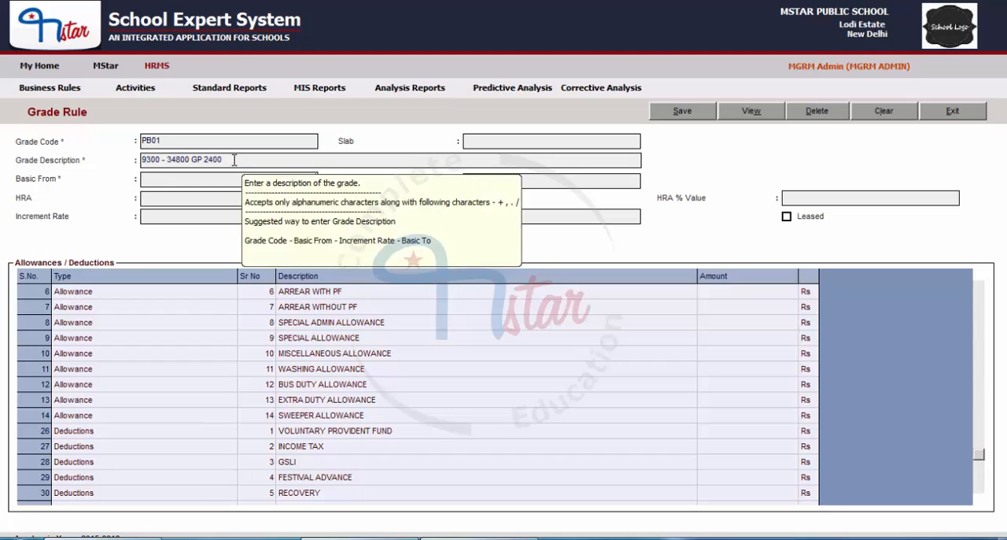
pyautogui.moveTo(233, 160); pyautogui.dragTo(122, 162)
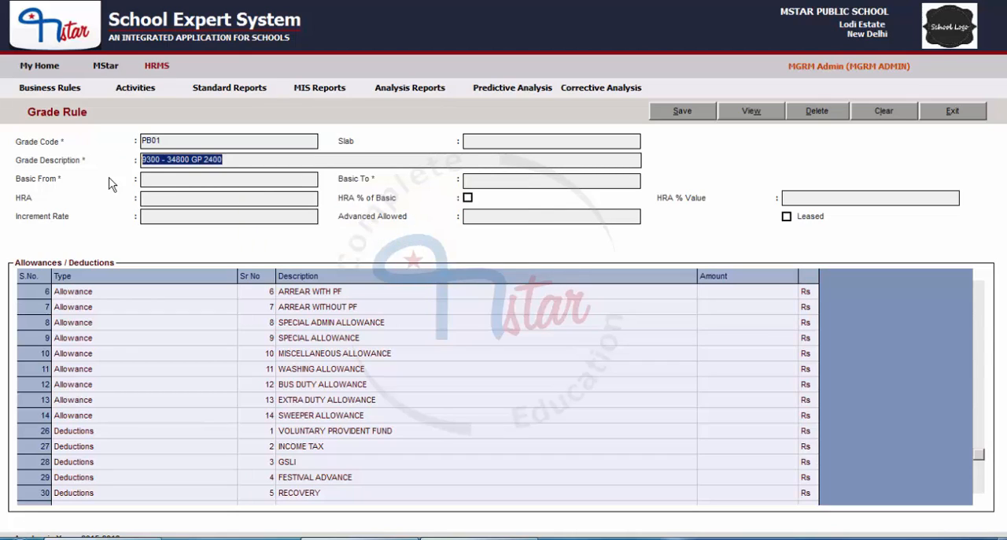
# Step: Set the grade's basic range from 9300 to 34800
pyautogui.click(169, 183)
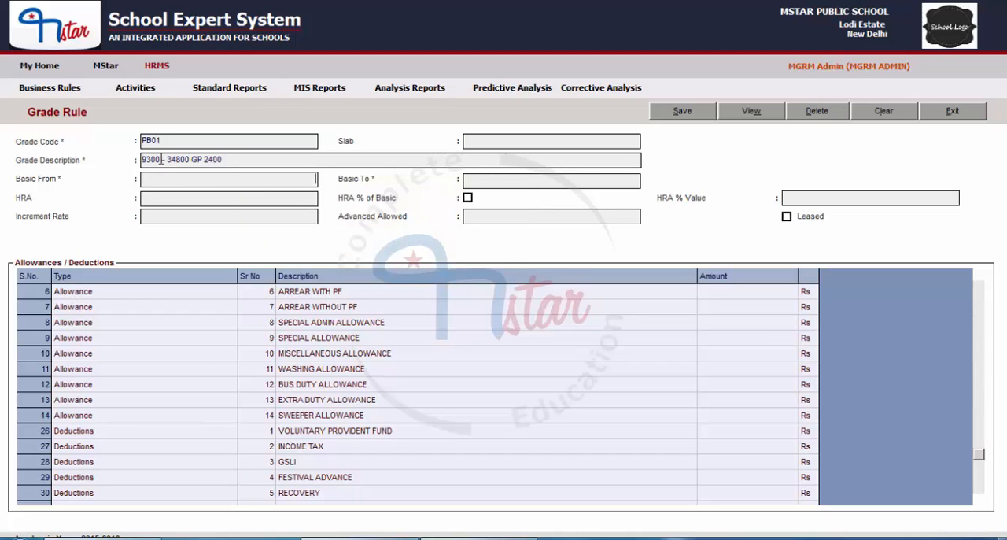
pyautogui.moveTo(160, 159); pyautogui.dragTo(134, 159)
pyautogui.hotkey('ctrl', 'c')
pyautogui.click(157, 179)
pyautogui.hotkey('ctrl', 'v')
pyautogui.moveTo(157, 179); pyautogui.dragTo(337, 180)
pyautogui.click(187, 178)
pyautogui.click(505, 184)
pyautogui.write('34800')
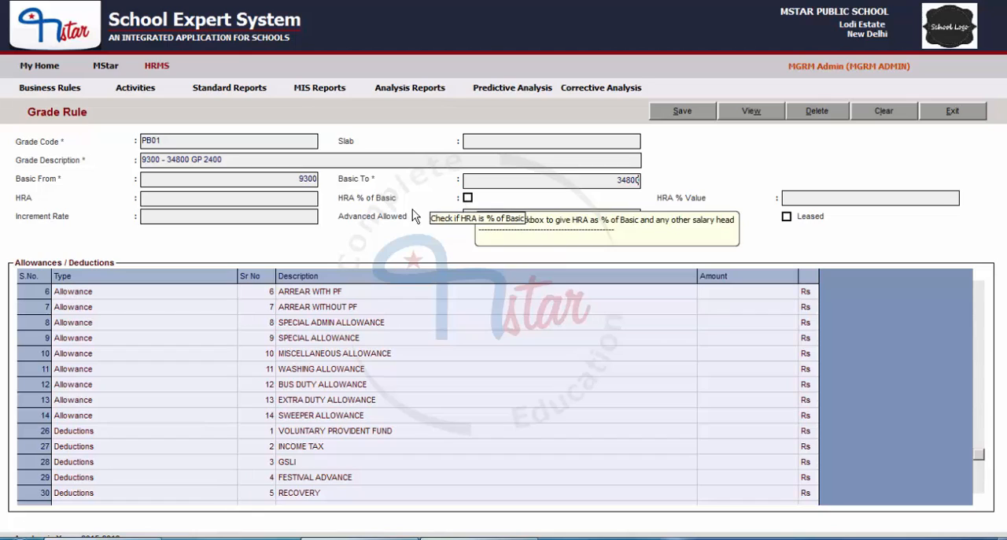
# Step: Try defining the HRA as 30% of basic and clear the percentage
pyautogui.click(468, 198)
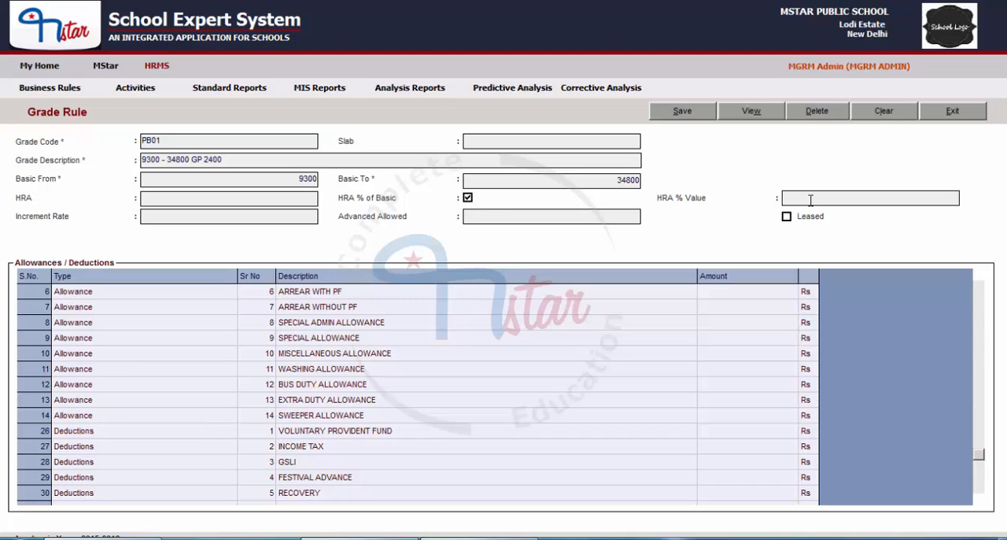
pyautogui.write('30')
pyautogui.moveTo(936, 198); pyautogui.dragTo(995, 208)
pyautogui.press('BackSpace')
# Step: Disable HRA % of Basic, try a fixed HRA amount of 3000 and clear it
pyautogui.click(467, 198)
pyautogui.write('3000')
pyautogui.click(289, 195)
pyautogui.moveTo(289, 195); pyautogui.dragTo(326, 199)
pyautogui.press('BackSpace')
# Step: Set the HRA to 30% of basic and mark the grade as Leased
pyautogui.click(468, 199)
pyautogui.click(901, 196)
pyautogui.write('30')
pyautogui.click(787, 218)
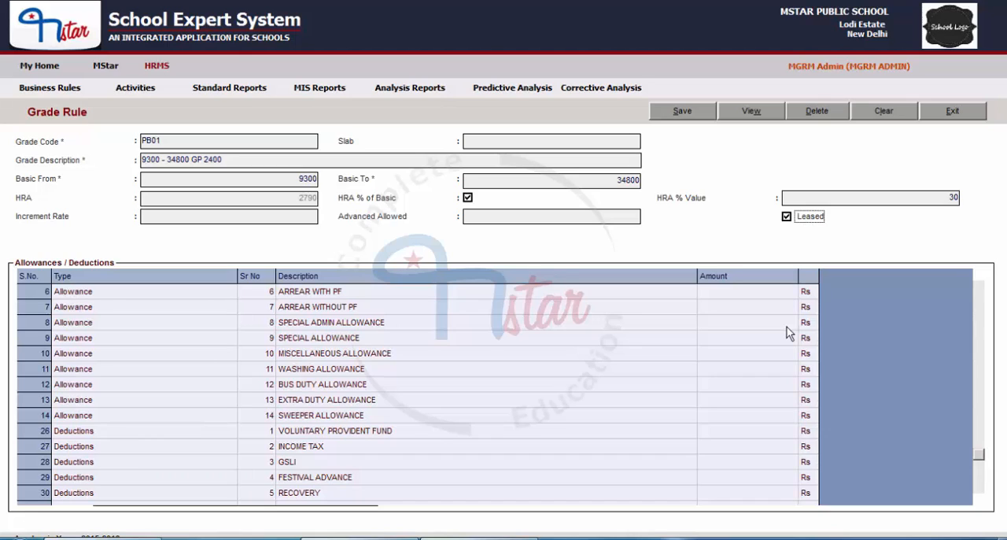
# Step: Enter 2400 for Grade Pay, 114% for Dearness Allowance and 1600 for Transport Allowance Amount
pyautogui.moveTo(979, 454); pyautogui.dragTo(157, 318)
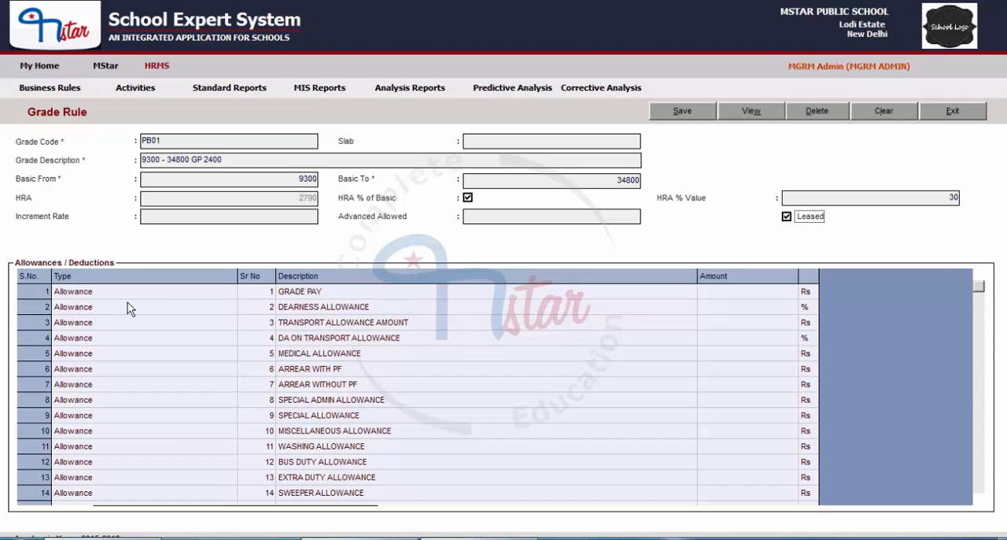
pyautogui.click(127, 323)
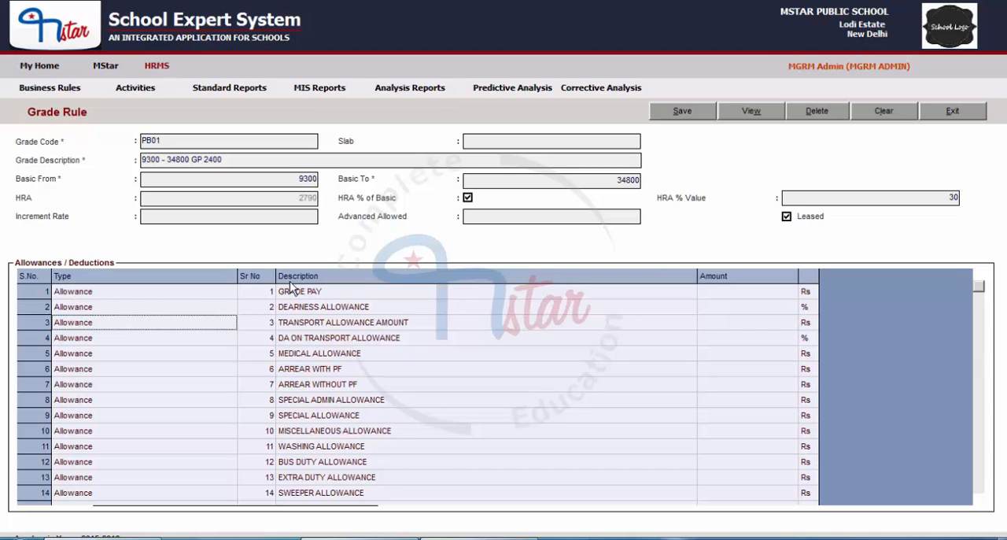
pyautogui.click(346, 312)
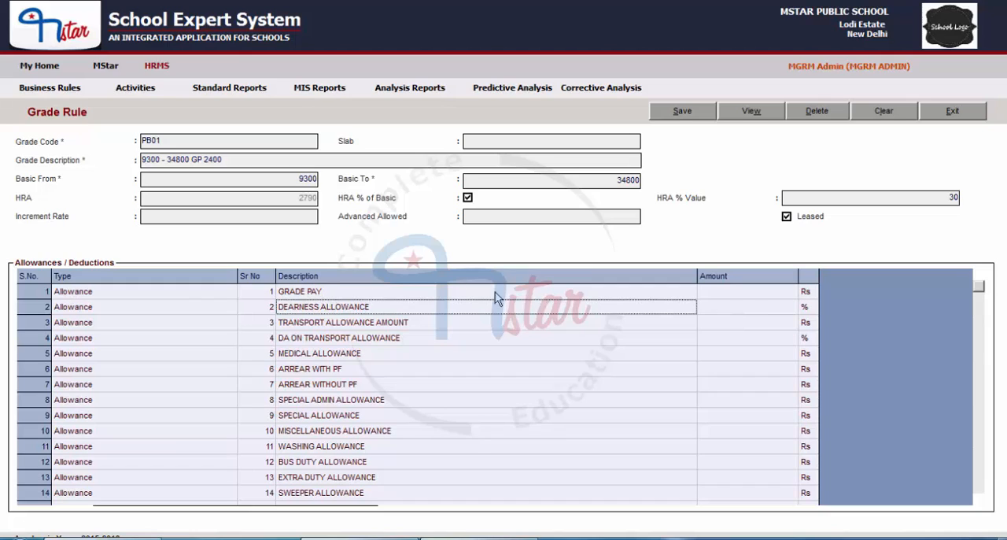
pyautogui.click(752, 293)
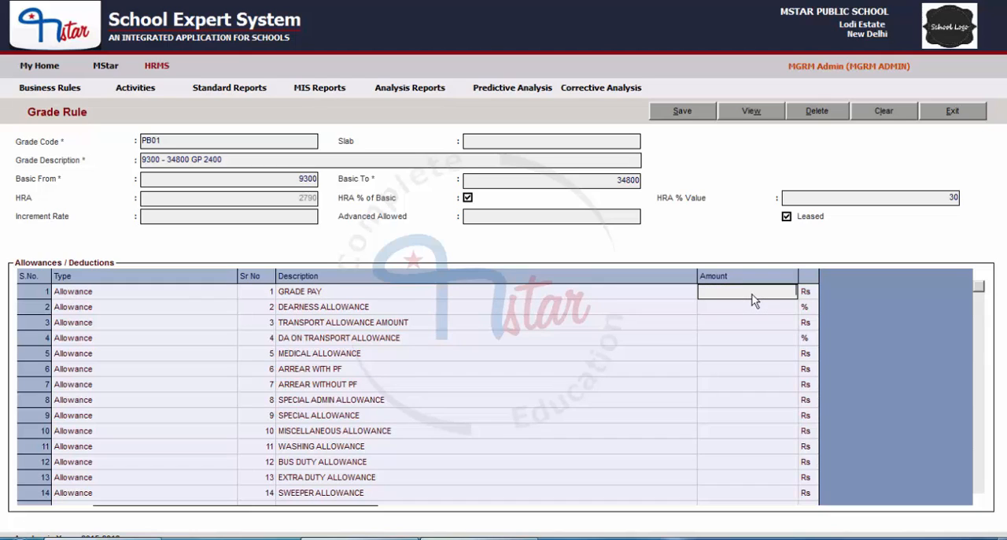
pyautogui.write('2400')
pyautogui.click(769, 312)
pyautogui.write('114')
pyautogui.press('Return')
pyautogui.write('1600')
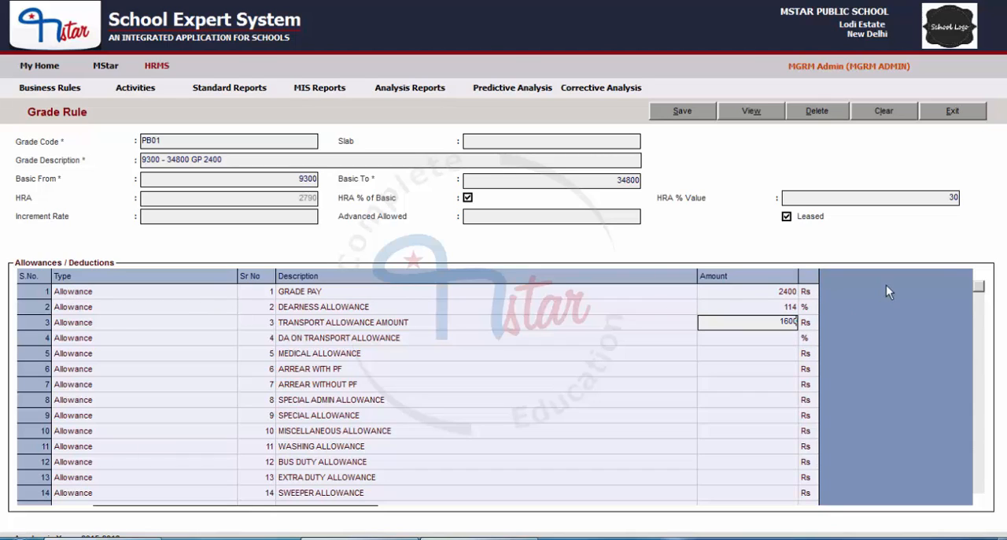
# Step: Review the entered allowance amounts and change the Dearness Allowance to 113%
pyautogui.click(759, 297)
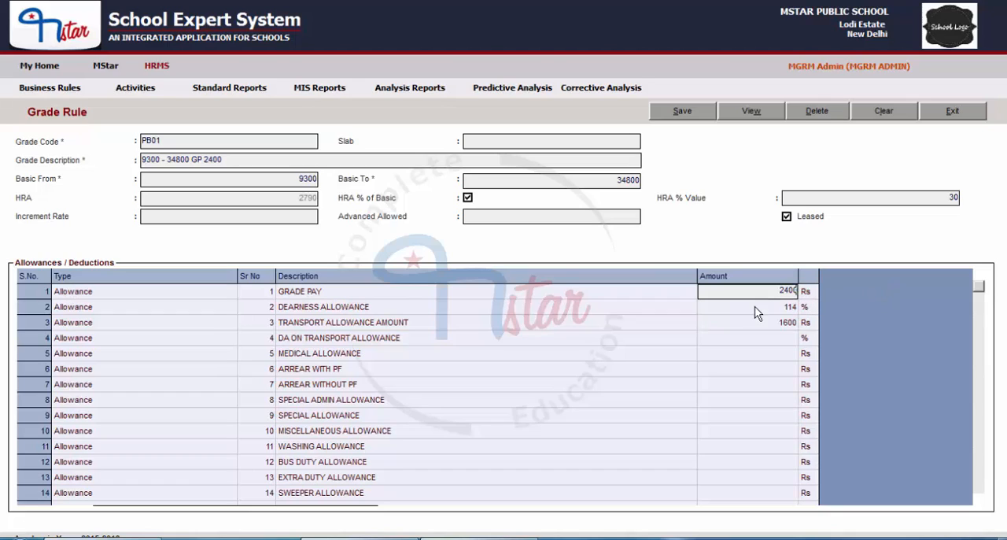
pyautogui.click(754, 307)
pyautogui.click(797, 296)
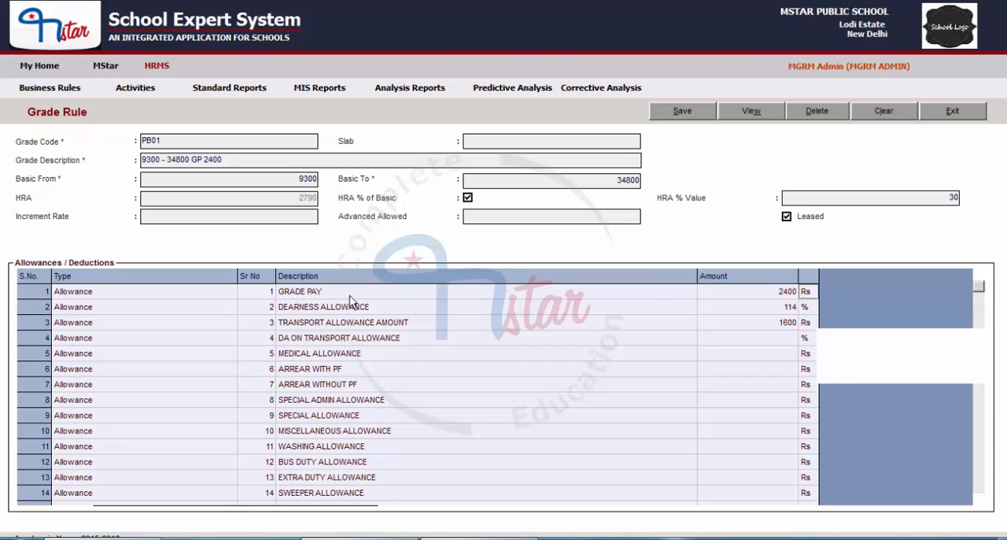
pyautogui.click(753, 292)
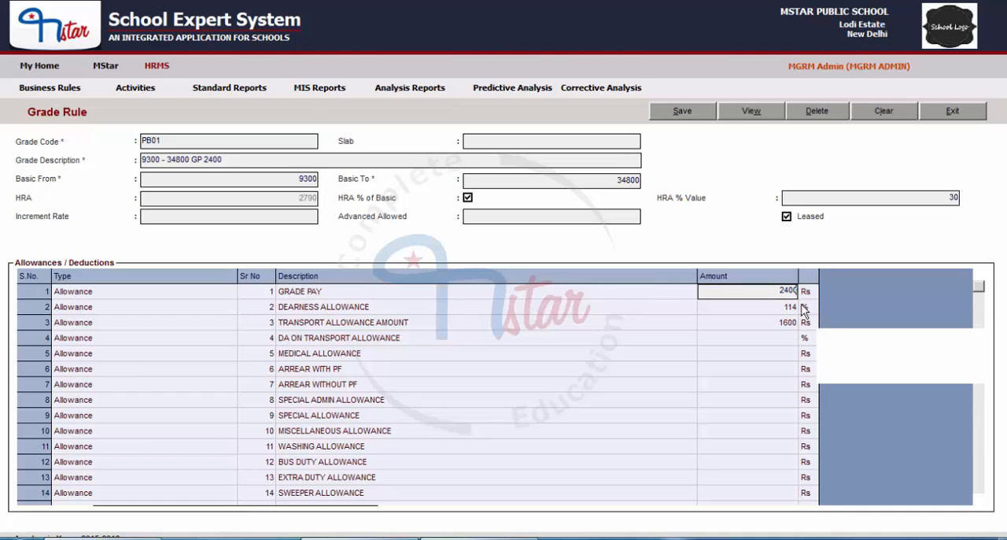
pyautogui.click(747, 308)
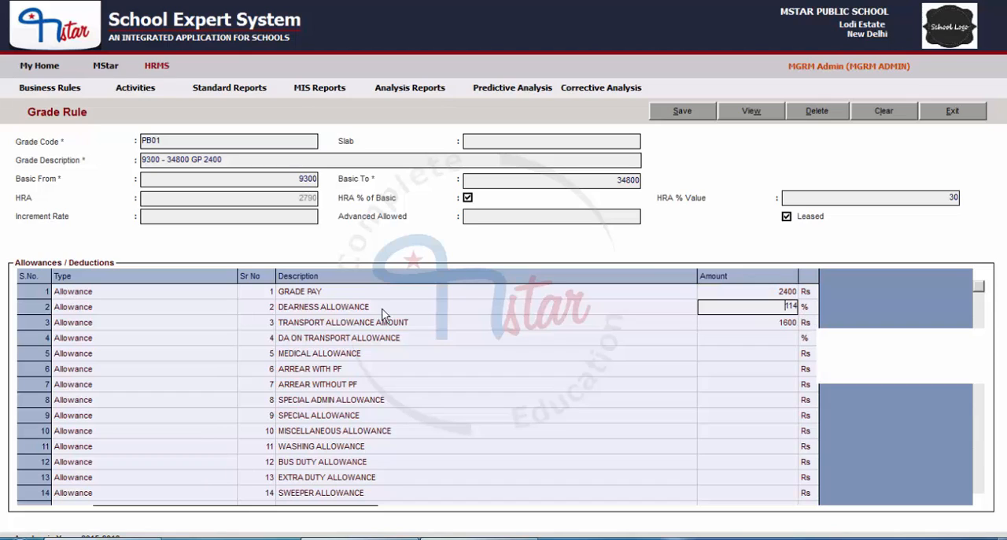
pyautogui.moveTo(761, 308); pyautogui.dragTo(840, 307)
# Step: Set the Washing Allowance to Rs 75 and leave the remaining allowances and deductions blank
pyautogui.scroll(-1, 184, 425)
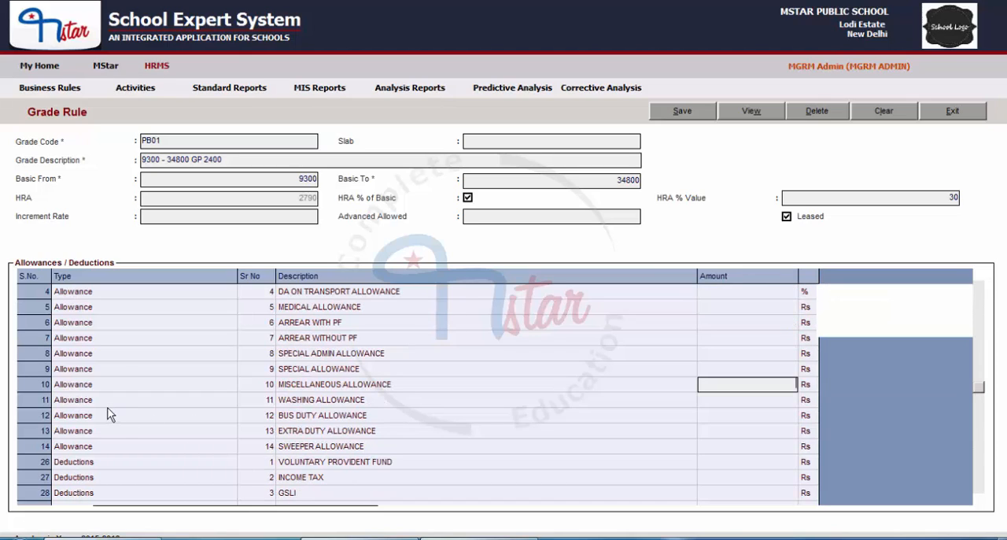
pyautogui.click(405, 401)
pyautogui.click(765, 399)
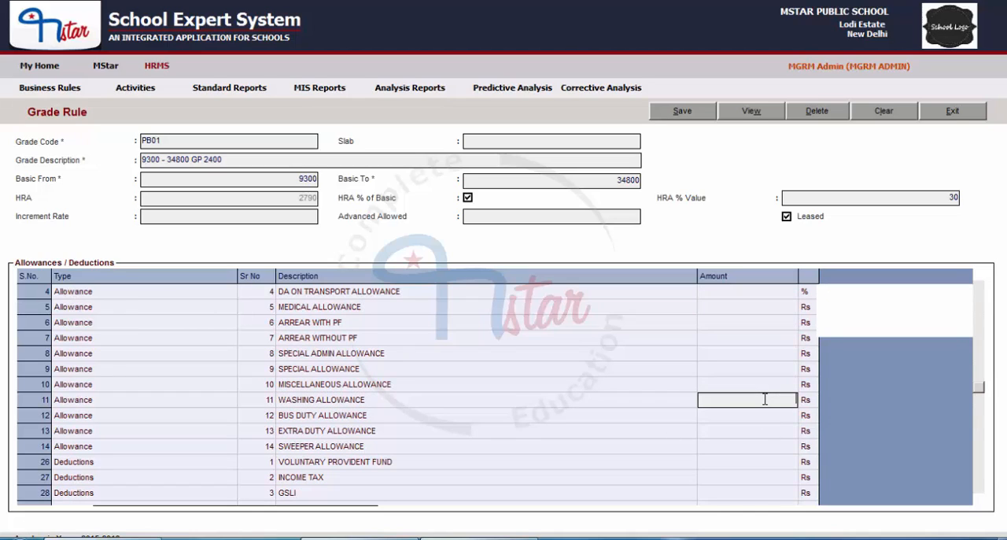
pyautogui.write('75')
pyautogui.scroll(-1, 868, 488)
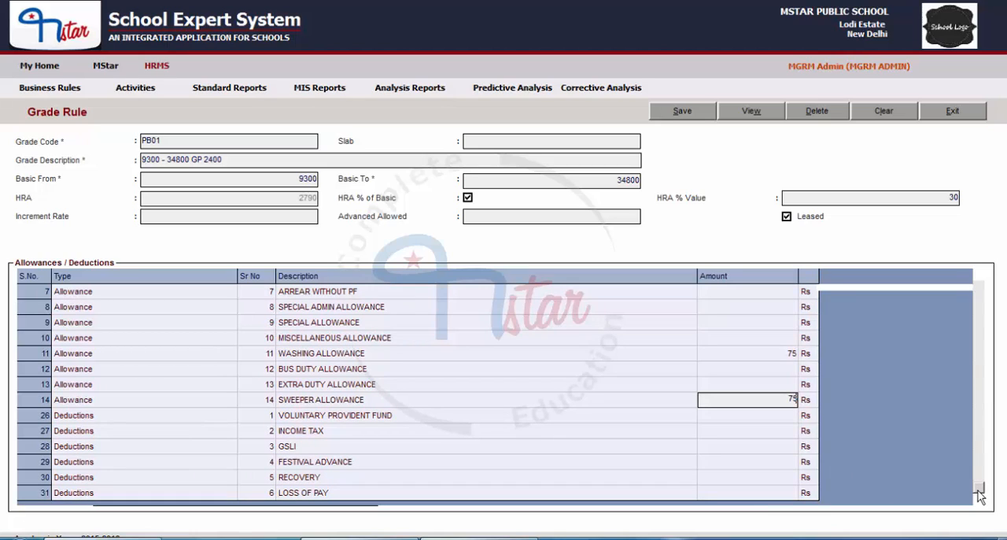
pyautogui.click(767, 462)
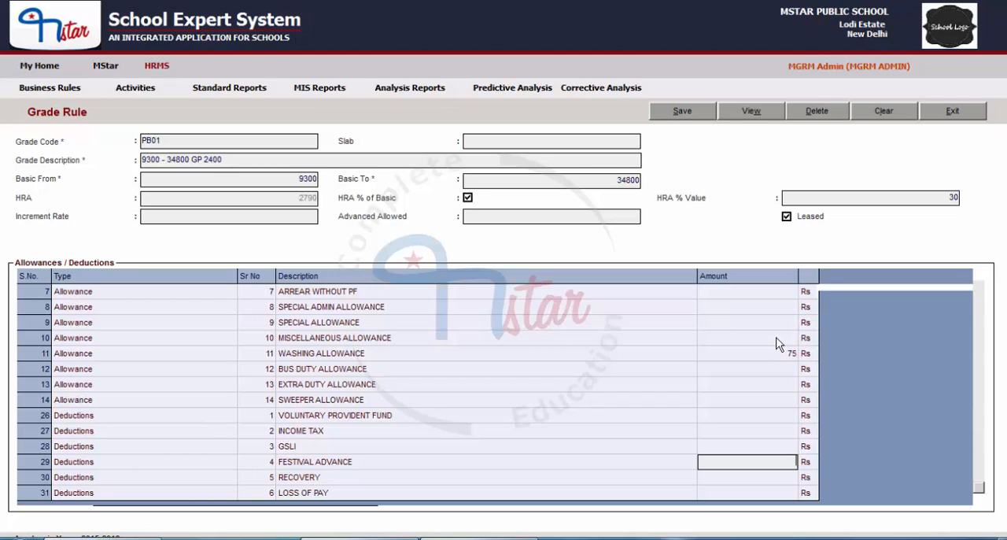
# Step: Save the PB01 grade rule and clear the form
pyautogui.click(679, 115)
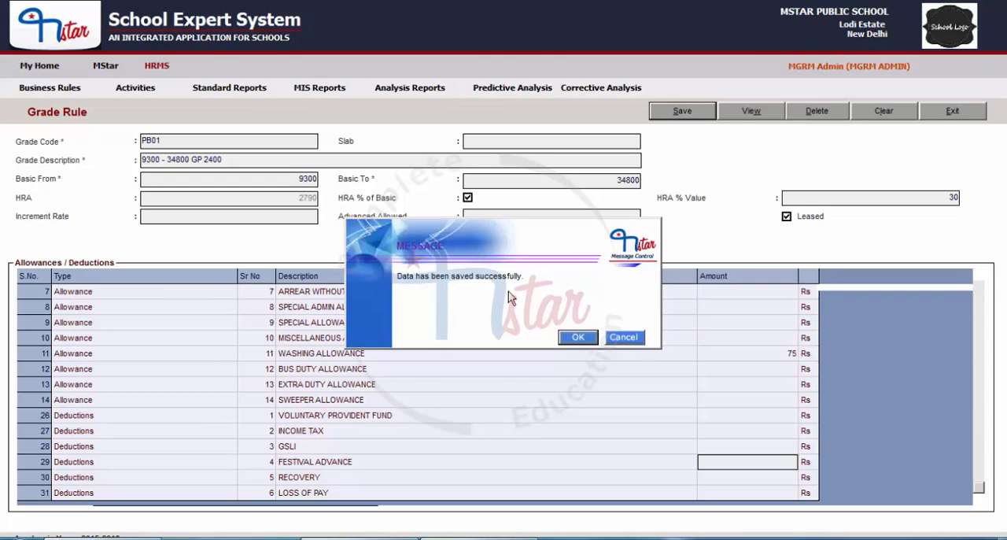
pyautogui.click(579, 338)
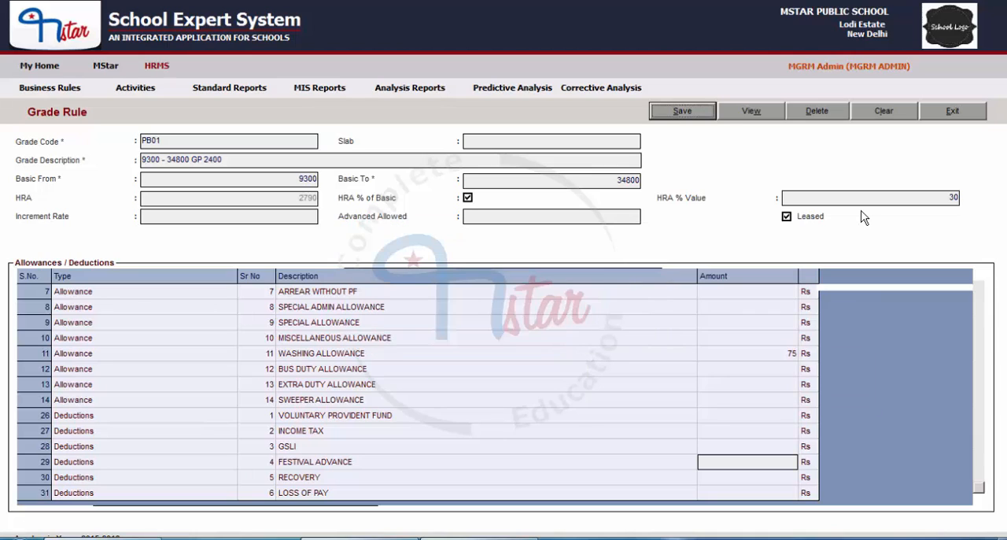
pyautogui.click(884, 111)
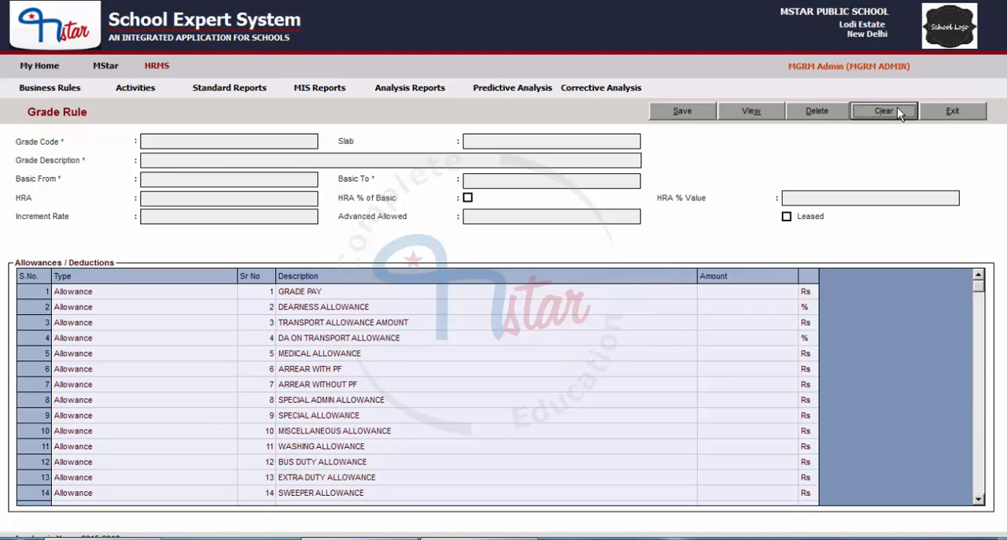
# Step: Load the saved PB01 grade from the list of available grades, review its values and clear the form
pyautogui.click(734, 113)
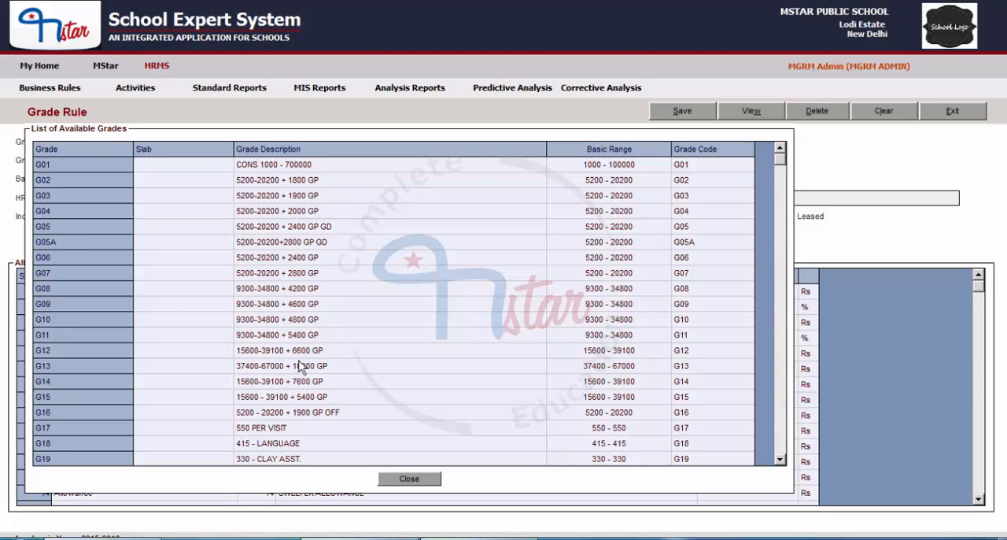
pyautogui.scroll(-3, 299, 366)
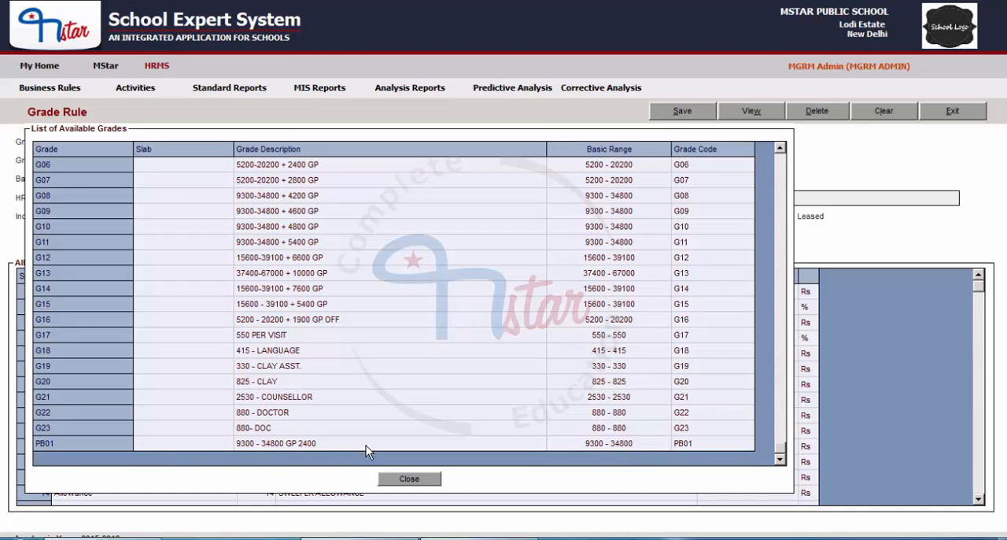
pyautogui.doubleClick(346, 446)
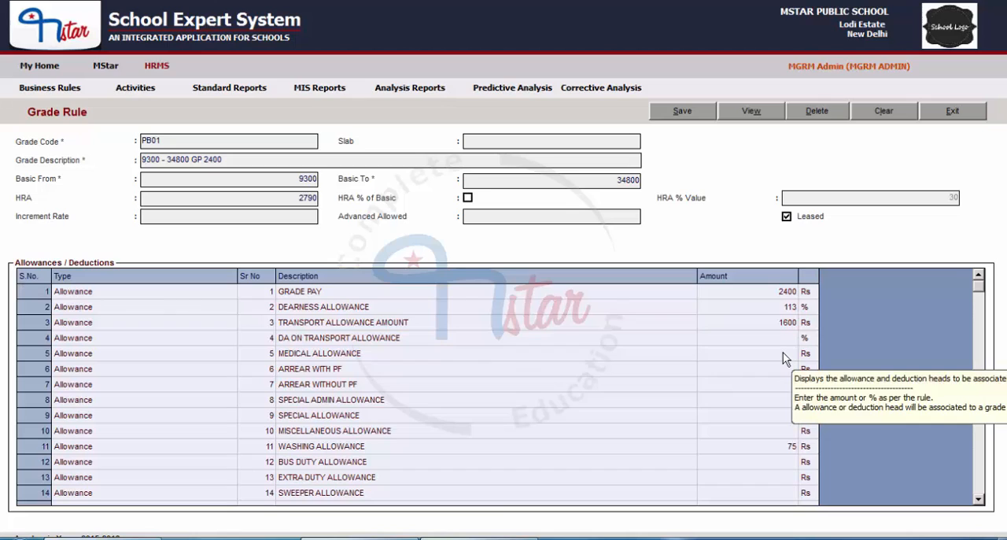
pyautogui.click(894, 114)
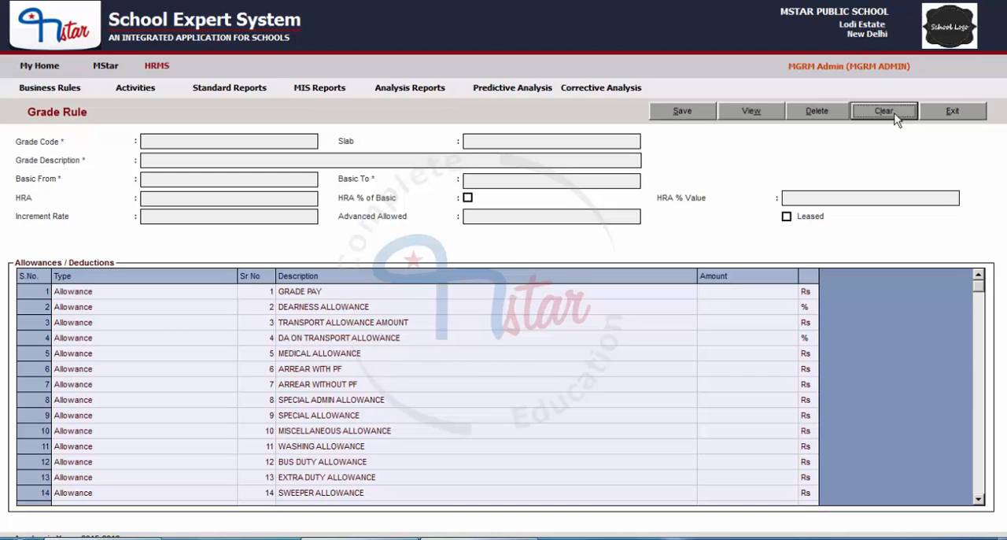
# Step: Start a new grade with code CONS2 and description "CONSOLIDATED 1000-10000"
pyautogui.click(172, 144)
pyautogui.write('CONS2')
pyautogui.click(176, 156)
pyautogui.write('CONSOLIDATED 1000-10000')
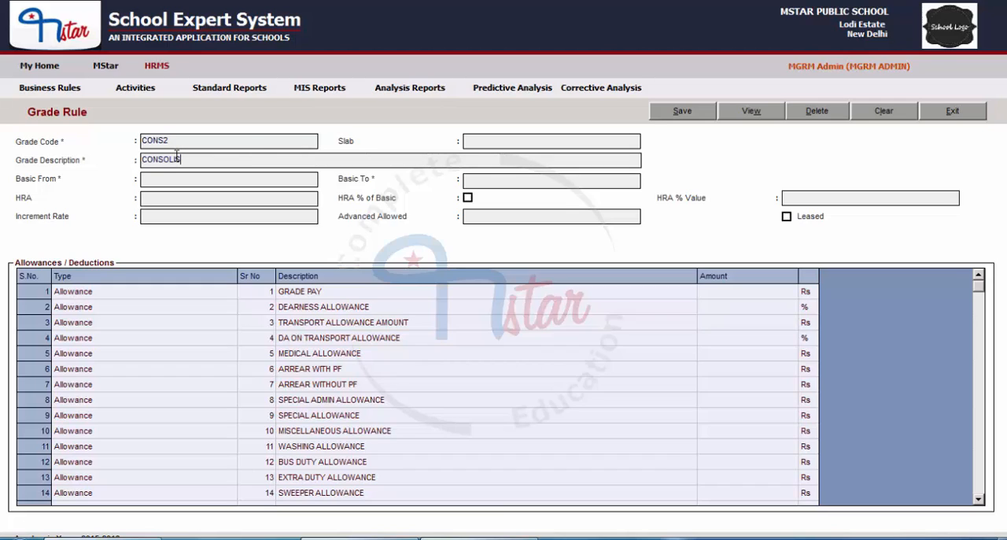
# Step: Set the CONS2 grade's basic range from 1000 to 10000
pyautogui.click(199, 180)
pyautogui.write('1000-10000')
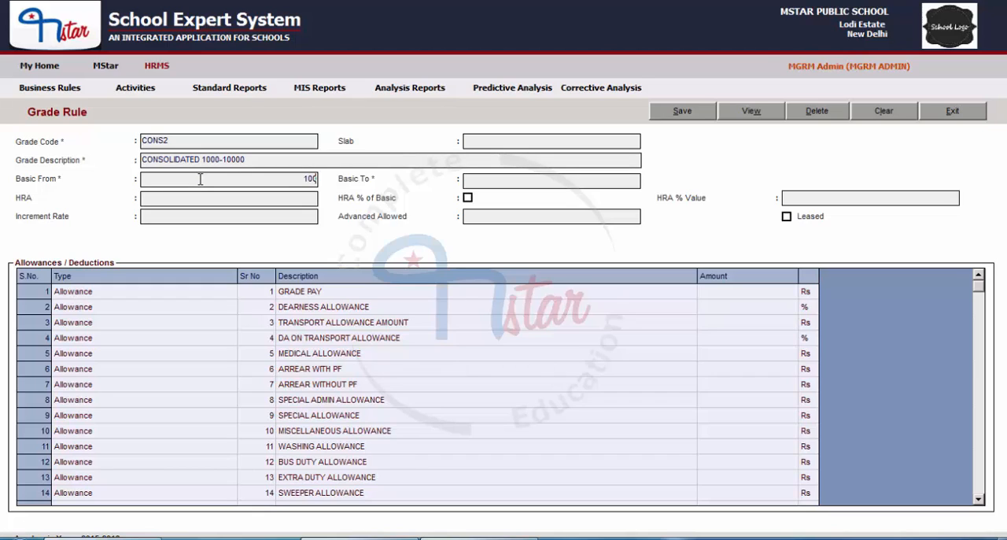
pyautogui.press('Tab')
pyautogui.write('10000')
pyautogui.moveTo(312, 402)
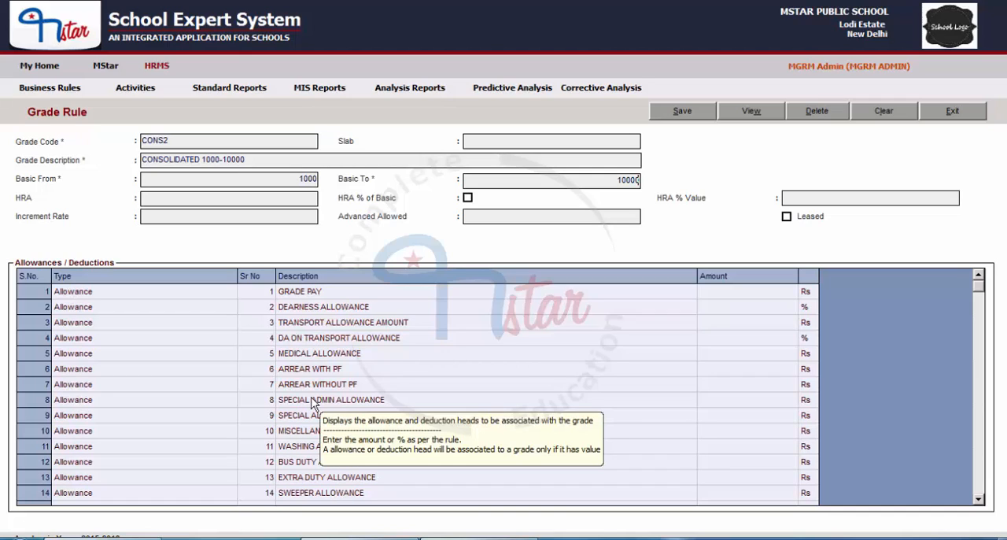
# Step: Save the new CONS2 grade rule, acknowledge the message and clear the form
pyautogui.click(692, 116)
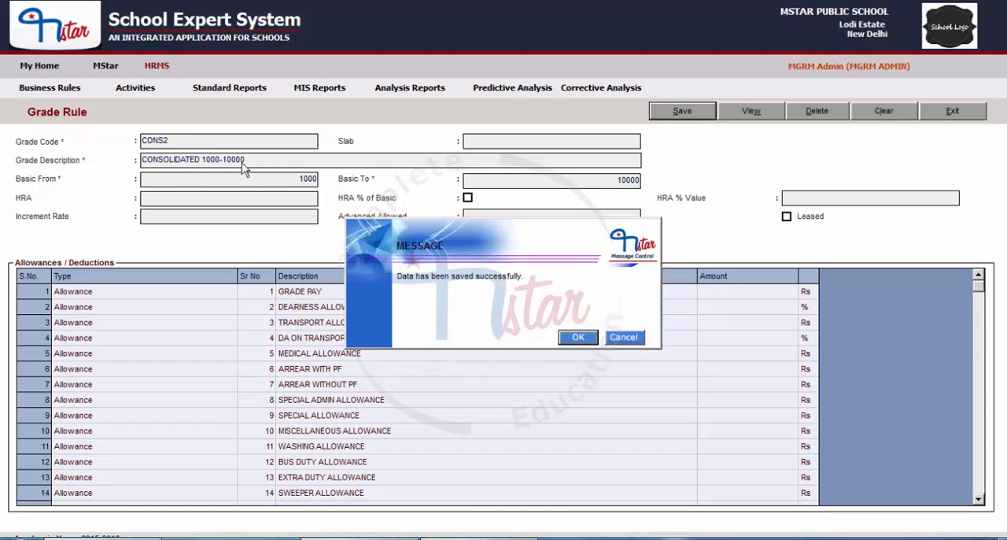
pyautogui.click(577, 337)
pyautogui.click(882, 112)
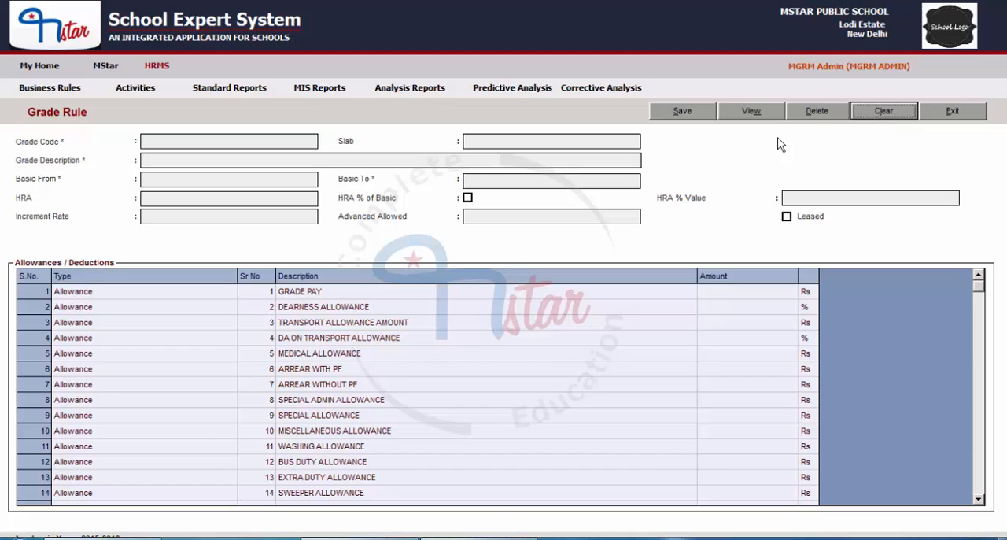
# Step: Load the CONS2 grade from the list of available grades and set the upper limit of its basic range to 100000
pyautogui.click(749, 112)
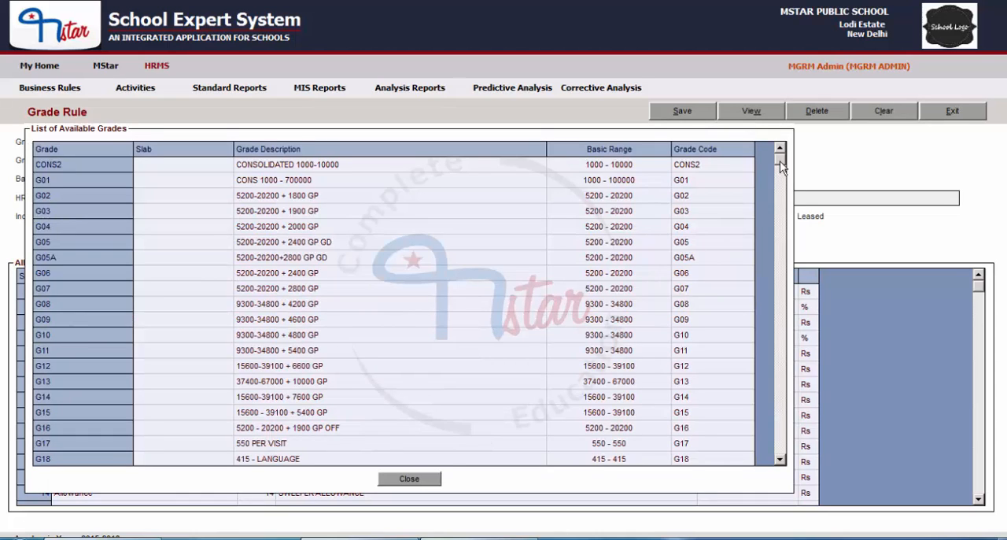
pyautogui.moveTo(780, 160); pyautogui.dragTo(159, 168)
pyautogui.doubleClick(311, 167)
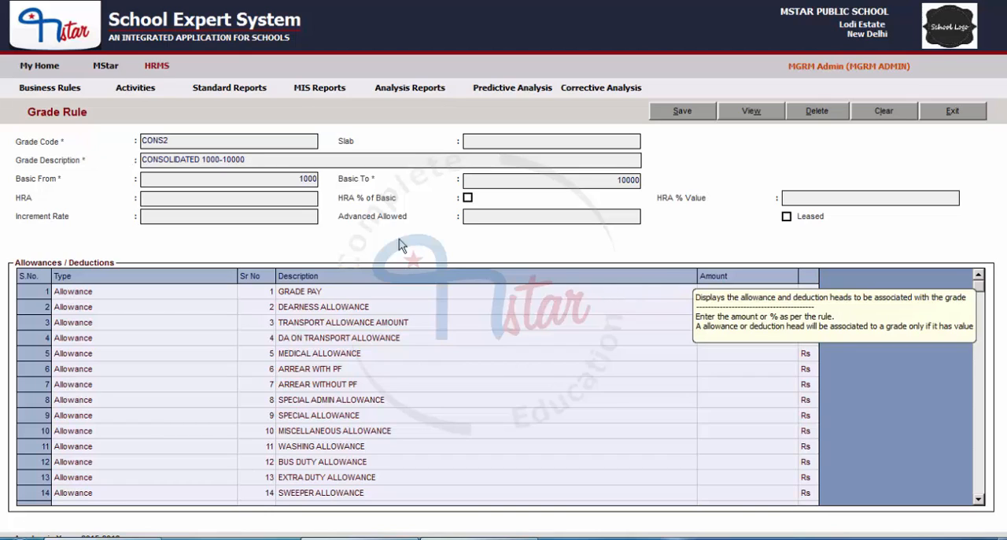
pyautogui.click(636, 180)
pyautogui.write('0')
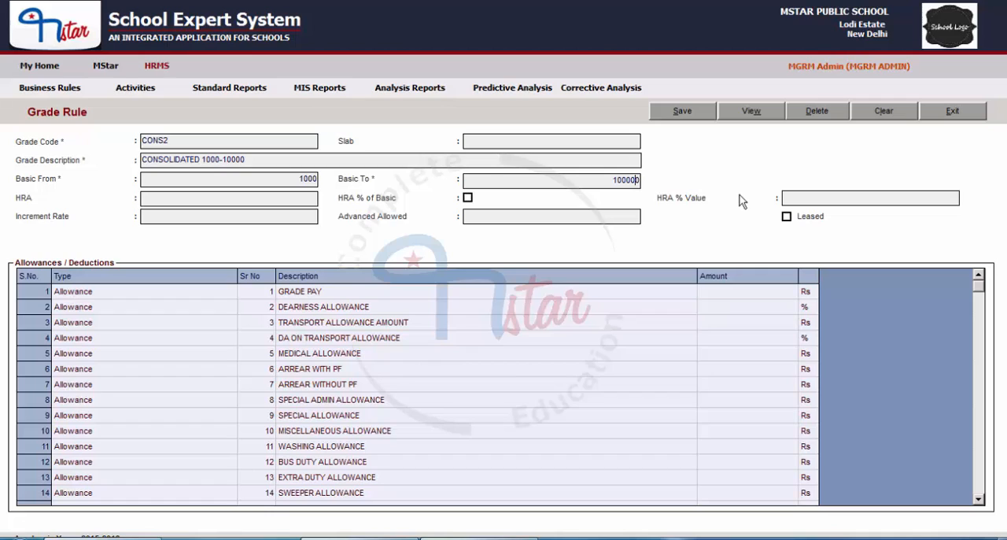
# Step: Save the modified CONS2 grade rule and reset the form to blank
pyautogui.click(697, 118)
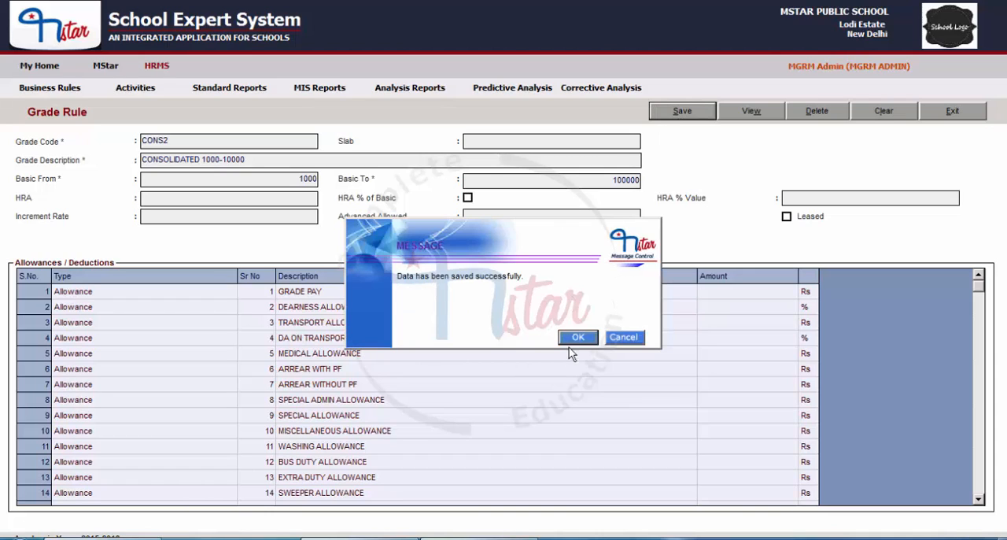
pyautogui.click(576, 337)
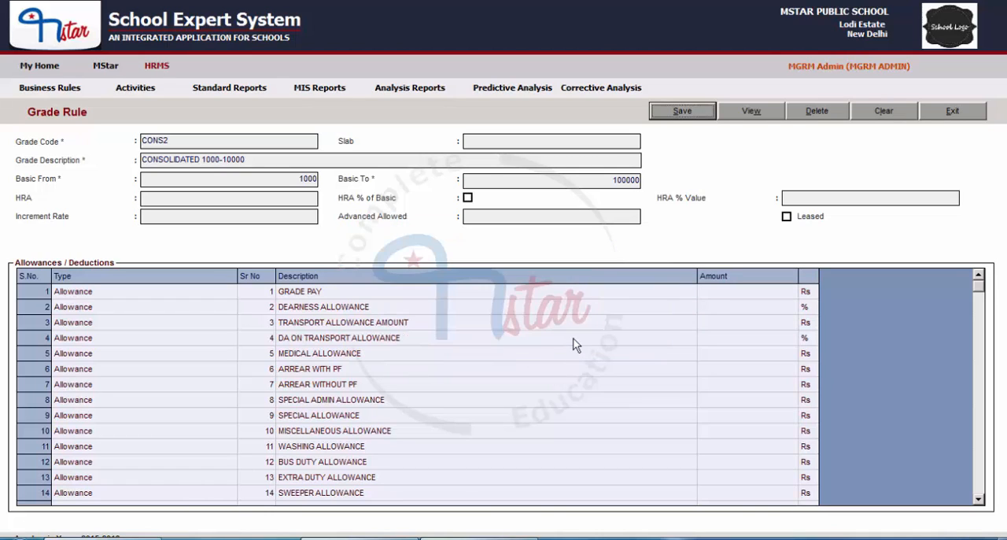
pyautogui.click(899, 112)
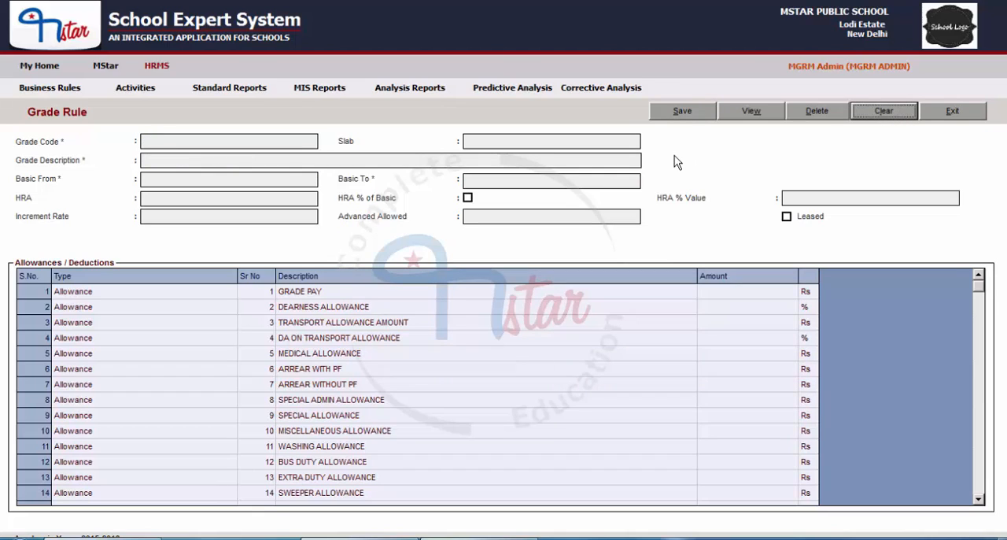
# Step: Reload the CONS2 grade from the list of available grades, check its upper basic limit and clear the form
pyautogui.click(751, 114)
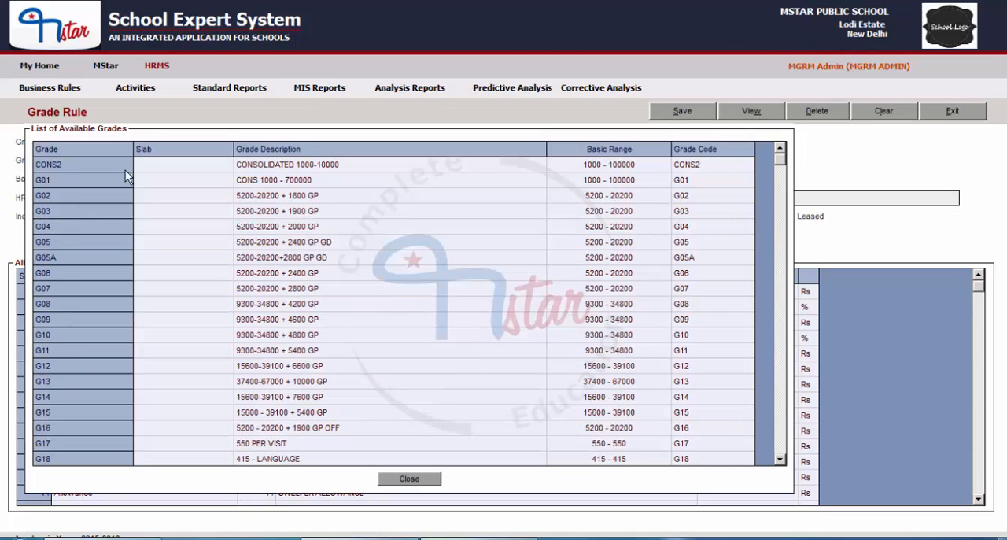
pyautogui.doubleClick(339, 163)
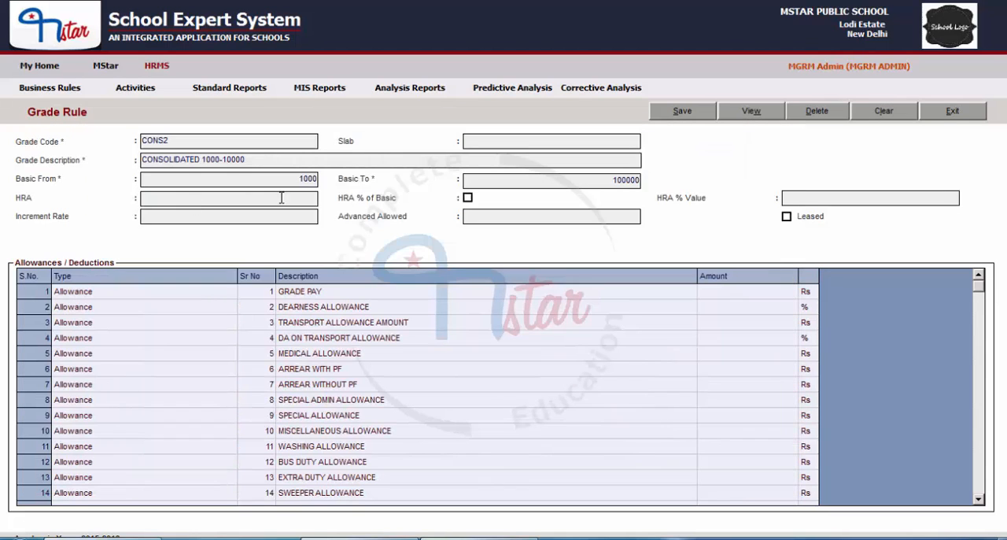
pyautogui.moveTo(590, 181); pyautogui.dragTo(653, 183)
pyautogui.click(867, 112)
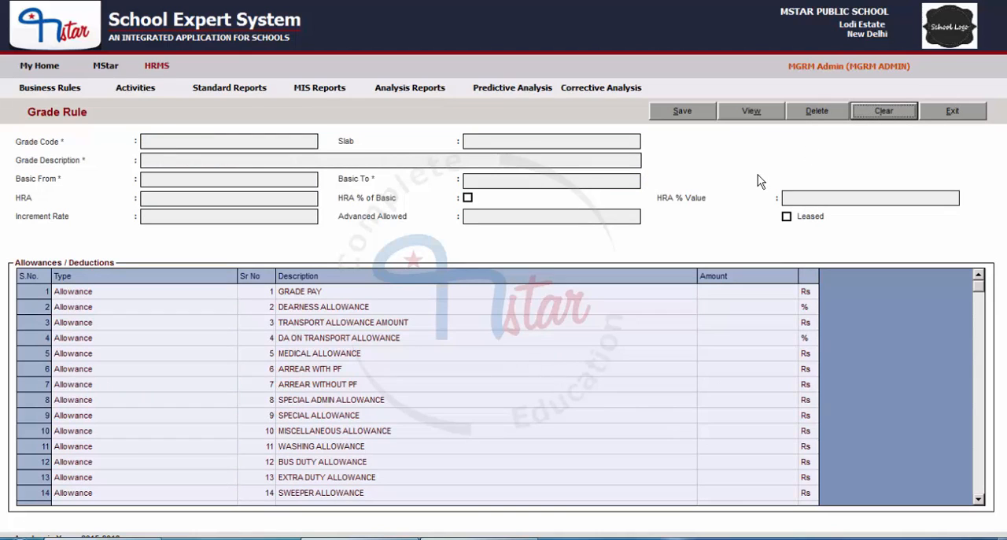